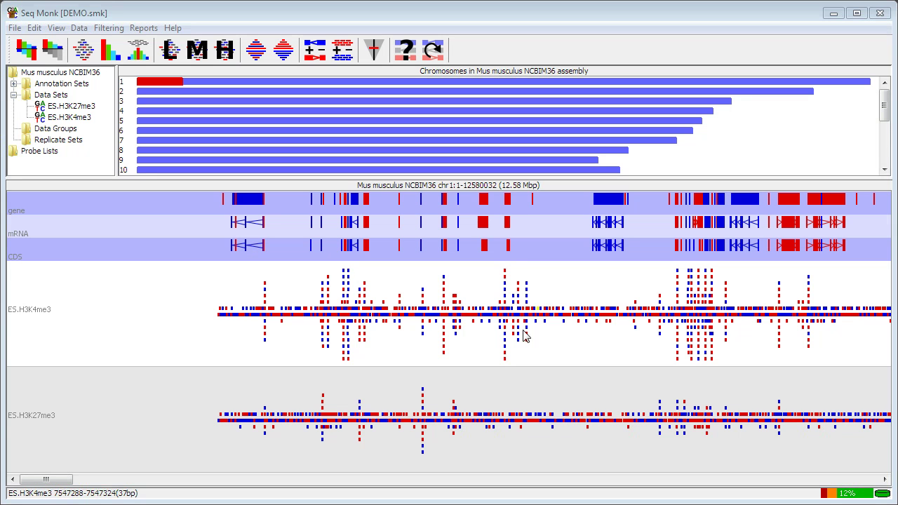
# Zoom into the H3K4me3 read pileup around a gene region on chromosome 1.
pyautogui.moveTo(496, 355); pyautogui.dragTo(520, 356)
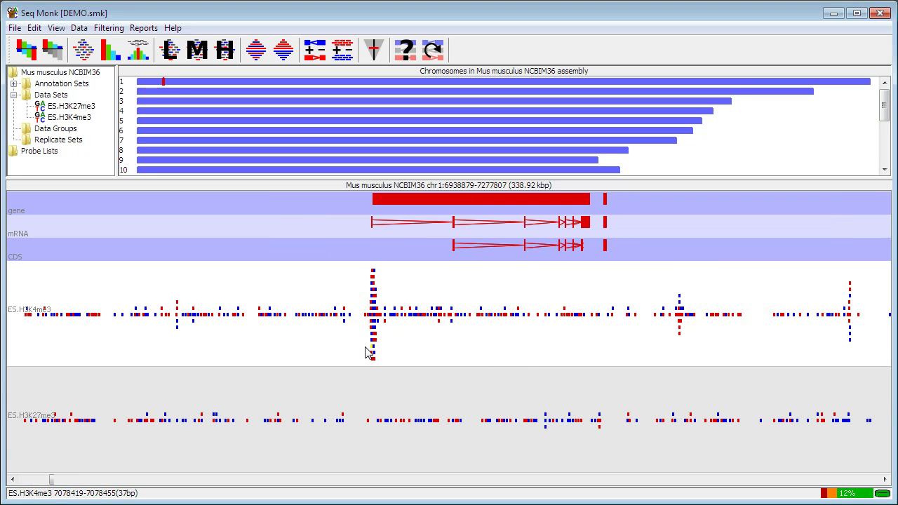
pyautogui.moveTo(348, 354); pyautogui.dragTo(403, 353)
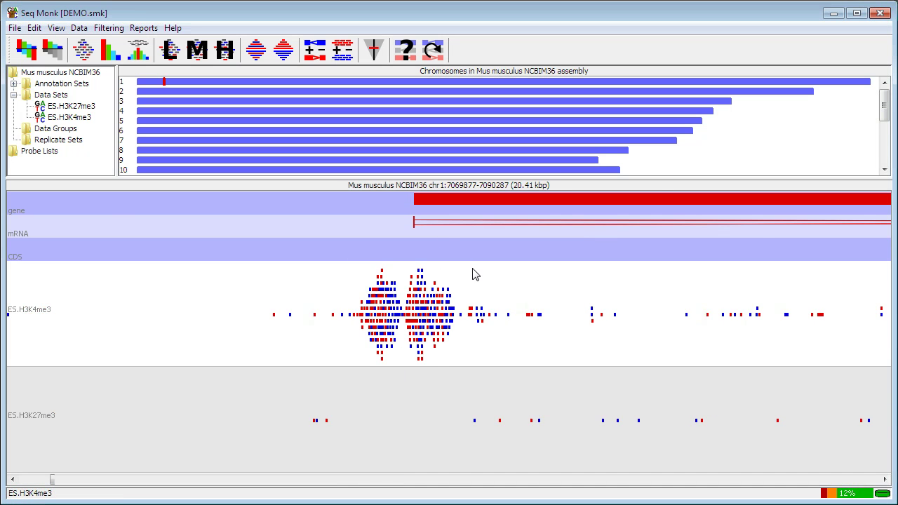
pyautogui.scroll(-6, 472, 275)
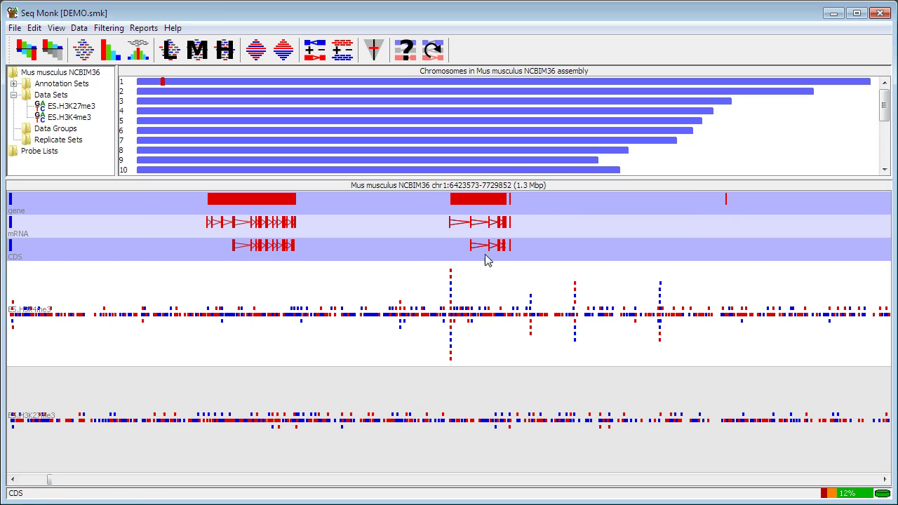
pyautogui.moveTo(437, 287); pyautogui.dragTo(465, 287)
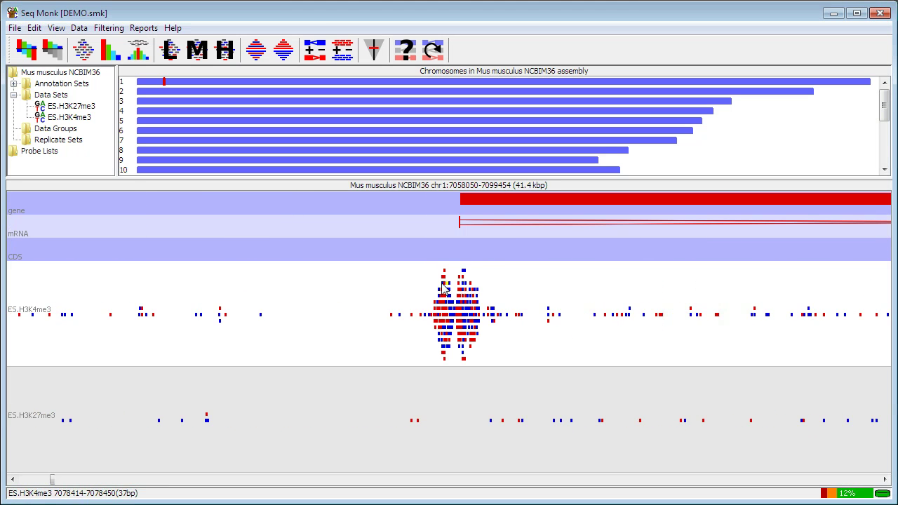
pyautogui.scroll(-3, 391, 287)
pyautogui.scroll(-2, 391, 286)
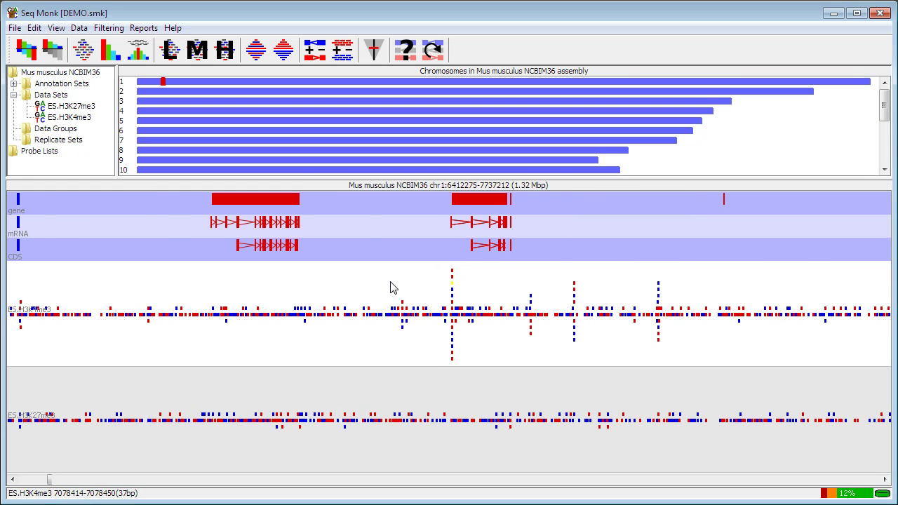
pyautogui.scroll(-2, 391, 287)
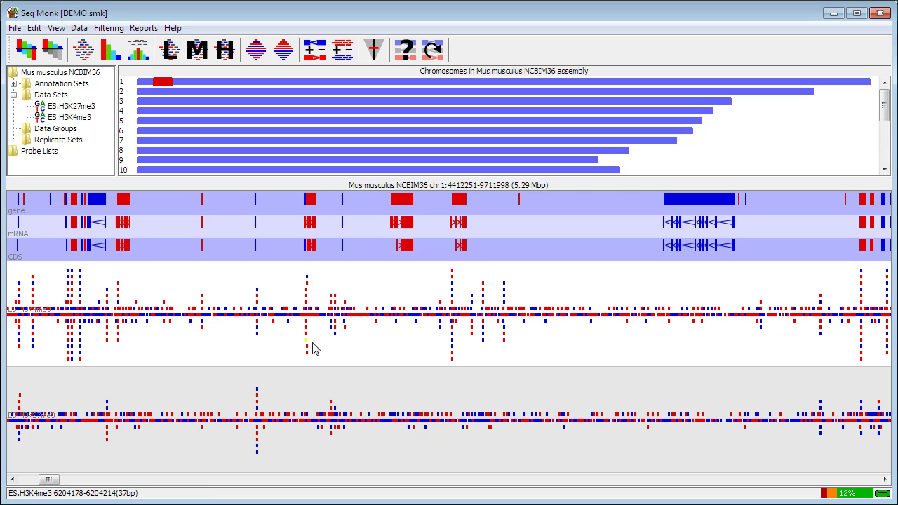
# Open Define Probes and review the Running Window, Feature, Contig and Load Probes from File generators.
pyautogui.click(80, 30)
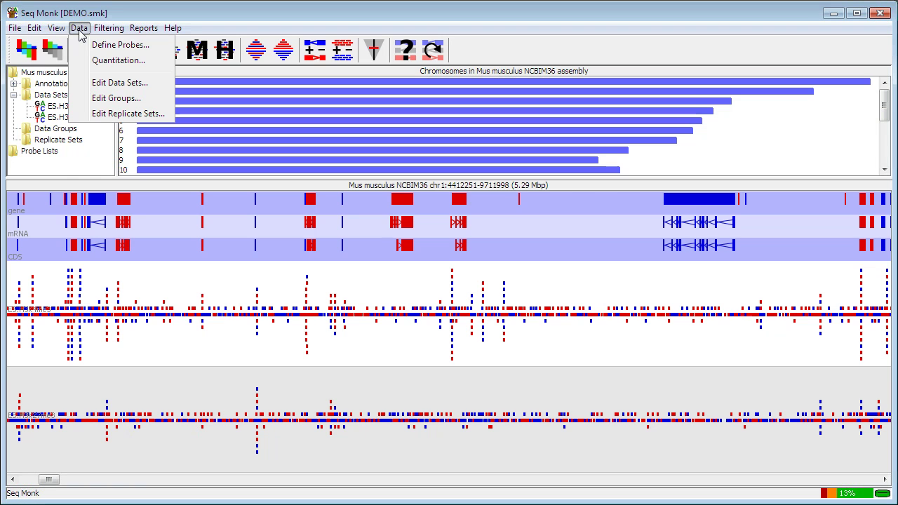
pyautogui.click(116, 46)
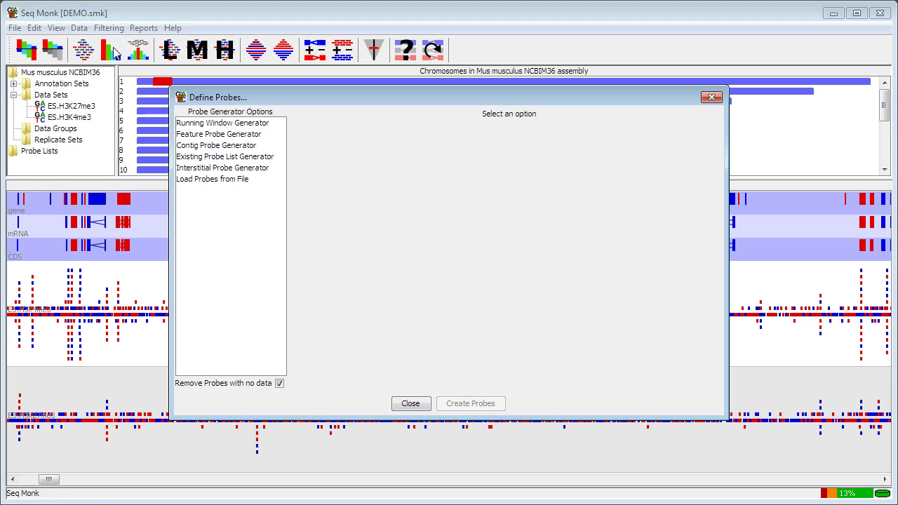
pyautogui.click(230, 125)
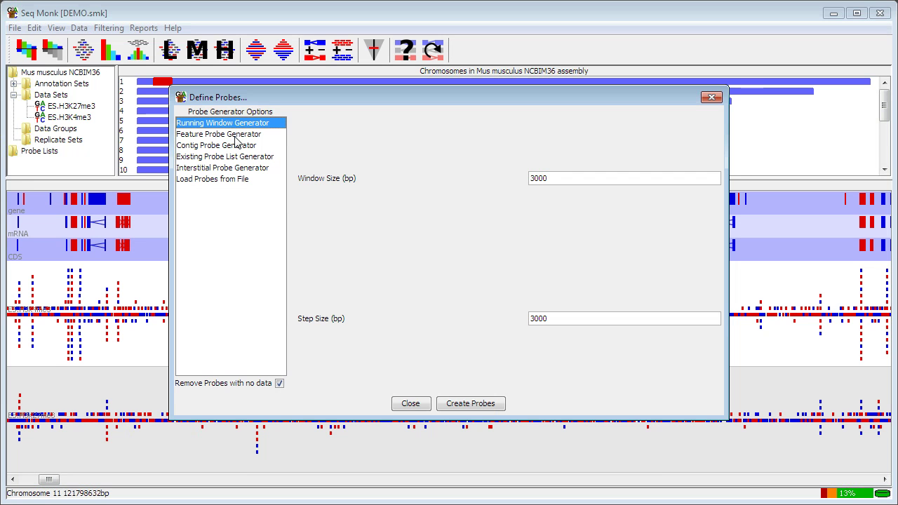
pyautogui.click(235, 137)
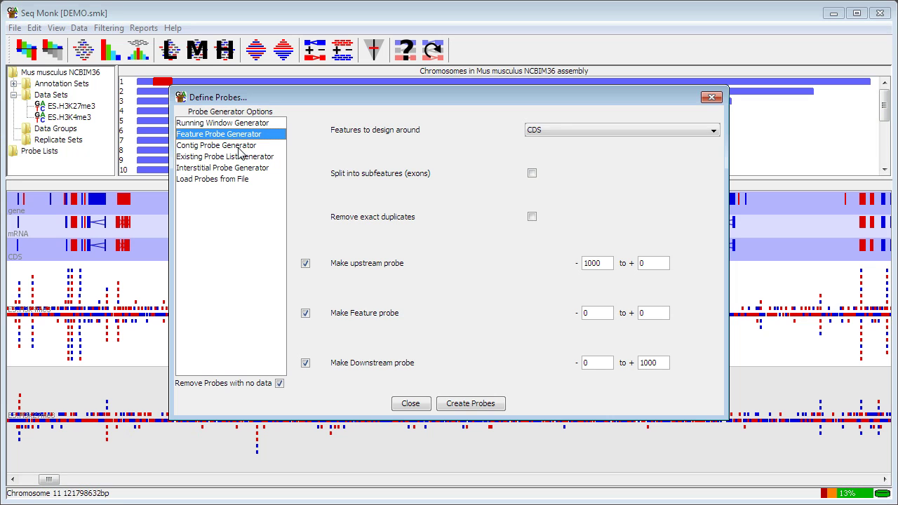
pyautogui.click(239, 148)
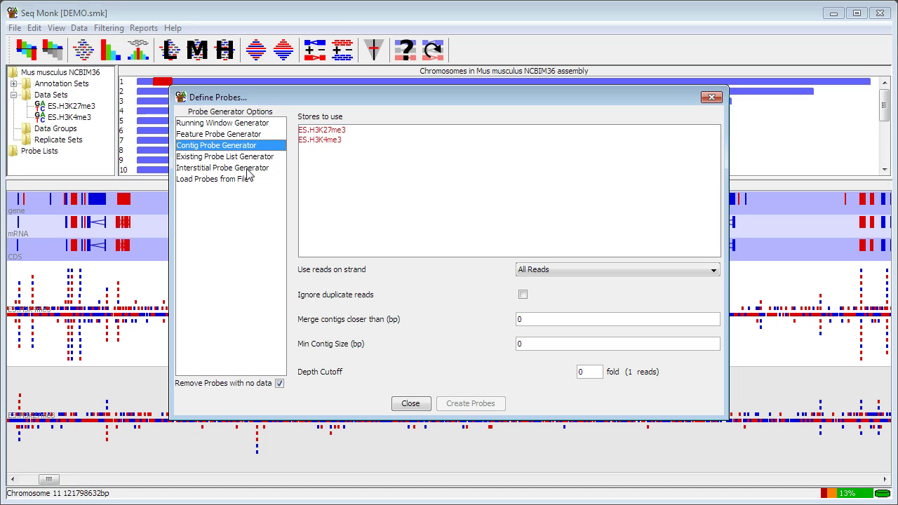
pyautogui.click(238, 181)
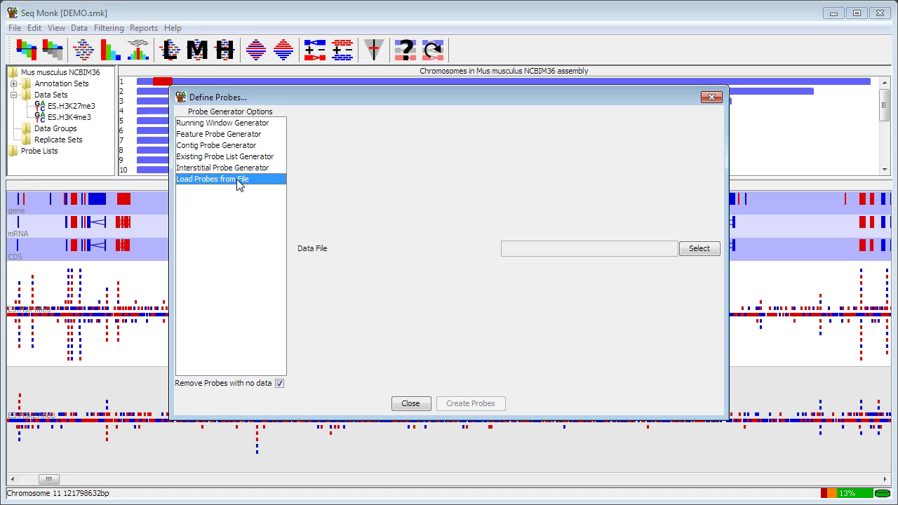
# Use the Feature Probe Generator on mRNA with exact duplicates removed, keeping only upstream probes.
pyautogui.click(231, 137)
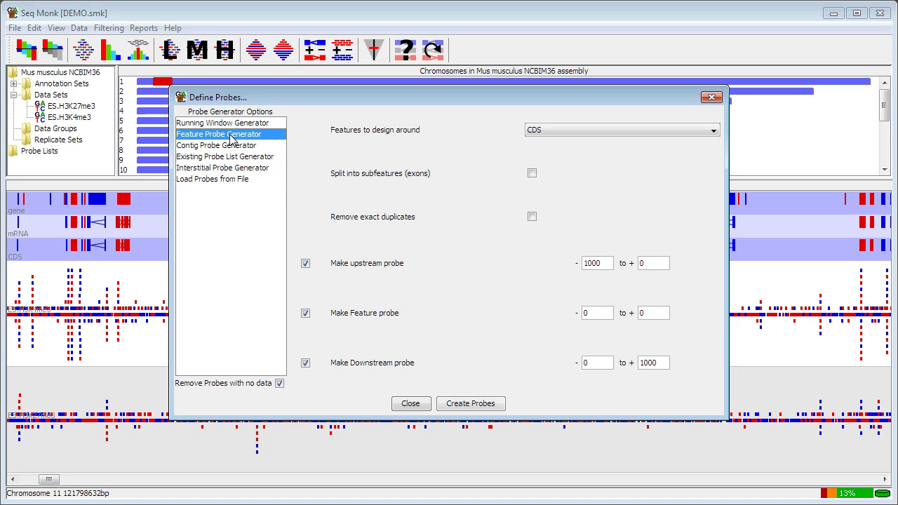
pyautogui.click(629, 130)
pyautogui.click(616, 165)
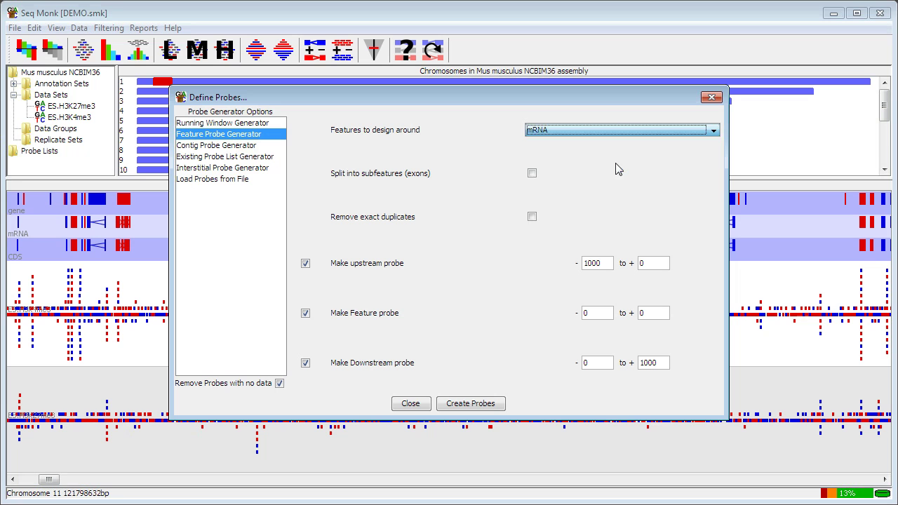
pyautogui.click(532, 218)
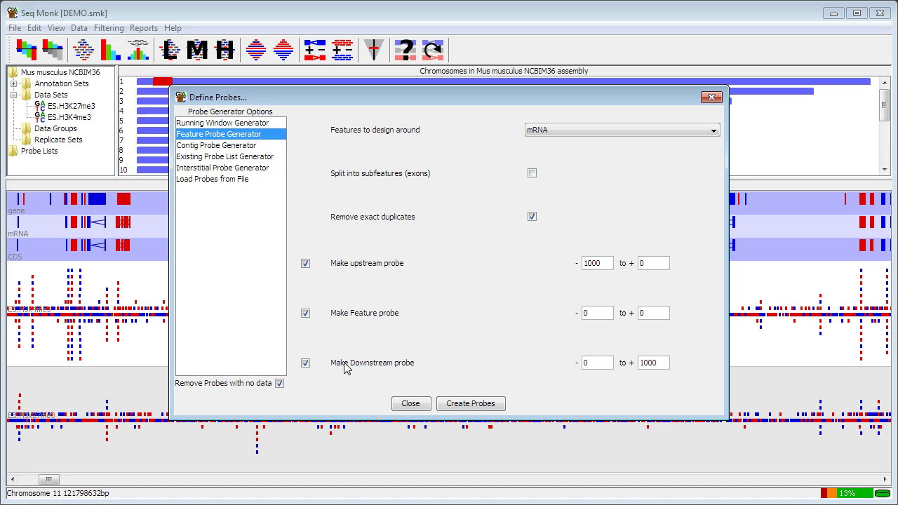
pyautogui.click(305, 314)
pyautogui.click(305, 363)
# Set the upstream range to 2000 and 1000 bp, keep probes without data, and create them.
pyautogui.moveTo(607, 263); pyautogui.dragTo(574, 266)
pyautogui.write('2000')
pyautogui.moveTo(672, 263); pyautogui.dragTo(635, 266)
pyautogui.write('1000')
pyautogui.click(280, 384)
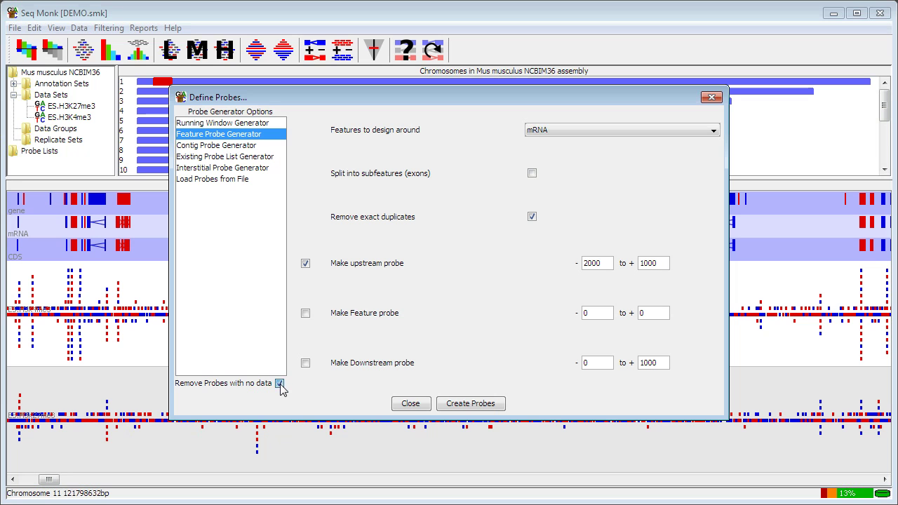
pyautogui.click(469, 404)
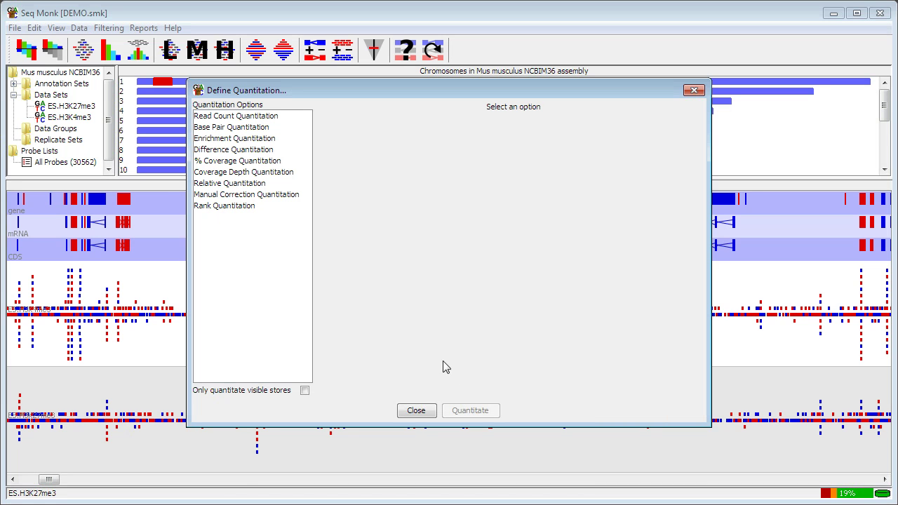
pyautogui.click(261, 118)
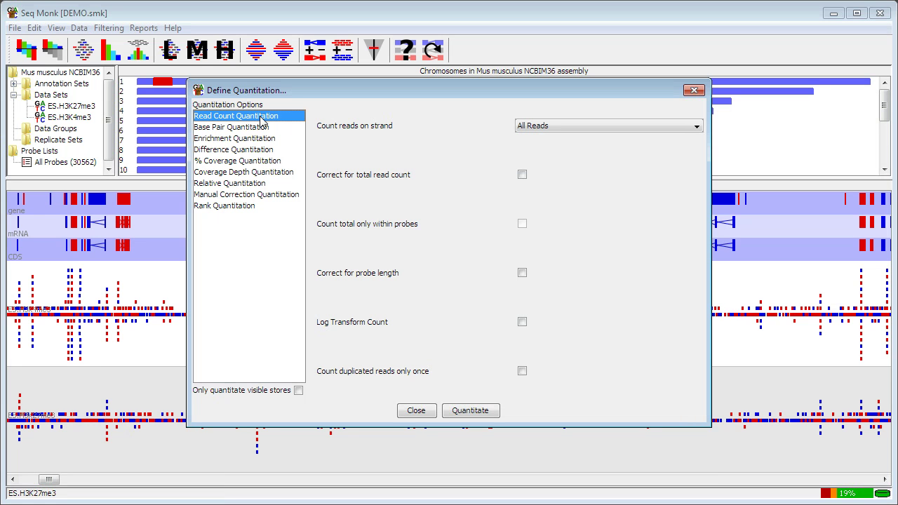
pyautogui.click(241, 133)
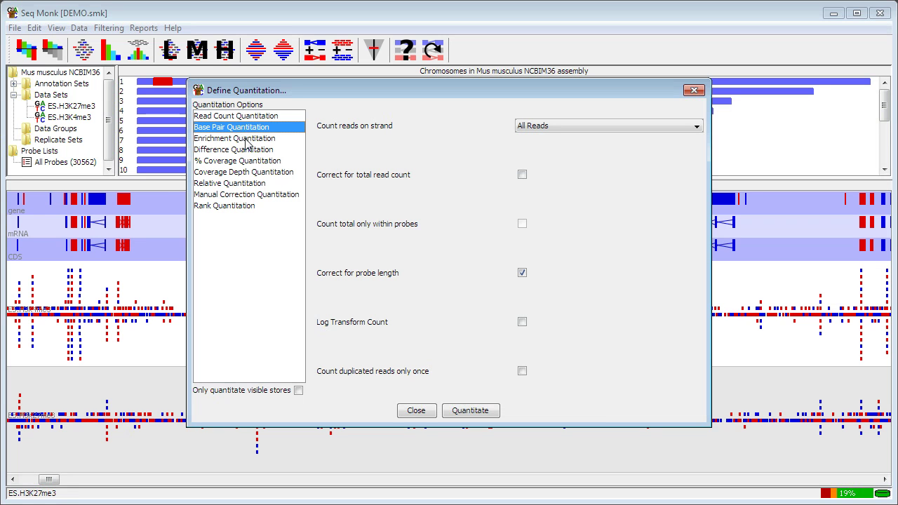
pyautogui.click(248, 143)
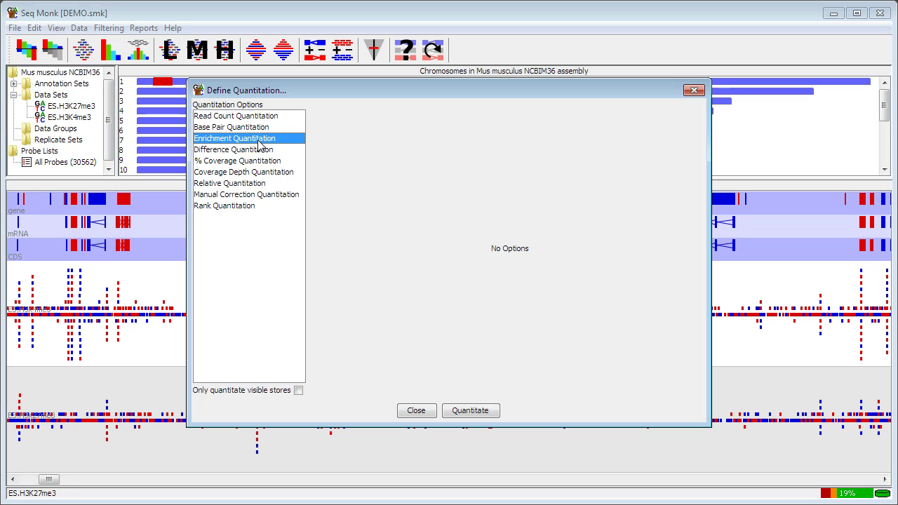
pyautogui.click(257, 153)
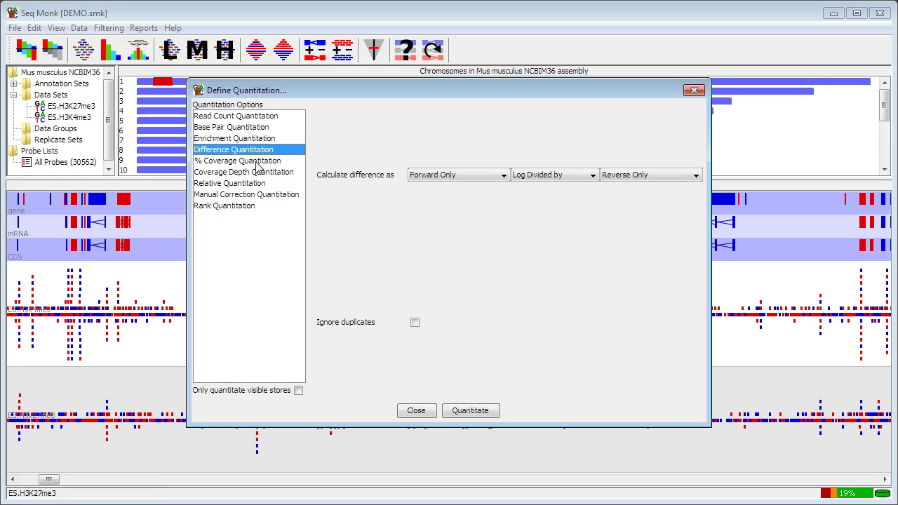
# Review % coverage, coverage depth, Relative, Manual Correction and Rank settings, then return to Read Count Quantitation.
pyautogui.click(258, 161)
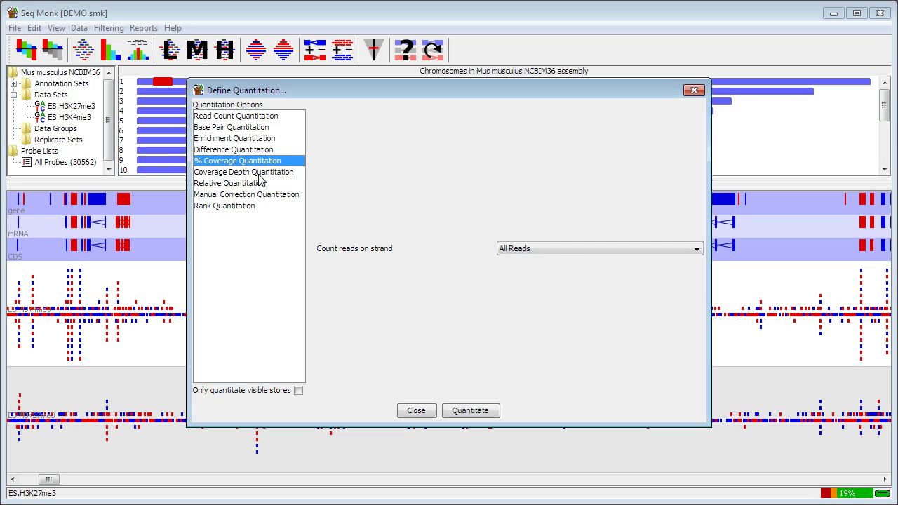
pyautogui.click(261, 172)
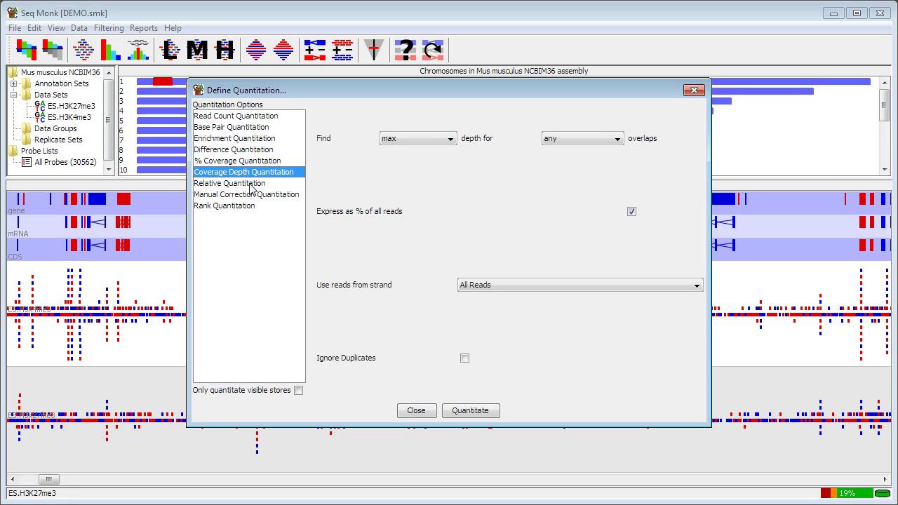
pyautogui.click(250, 184)
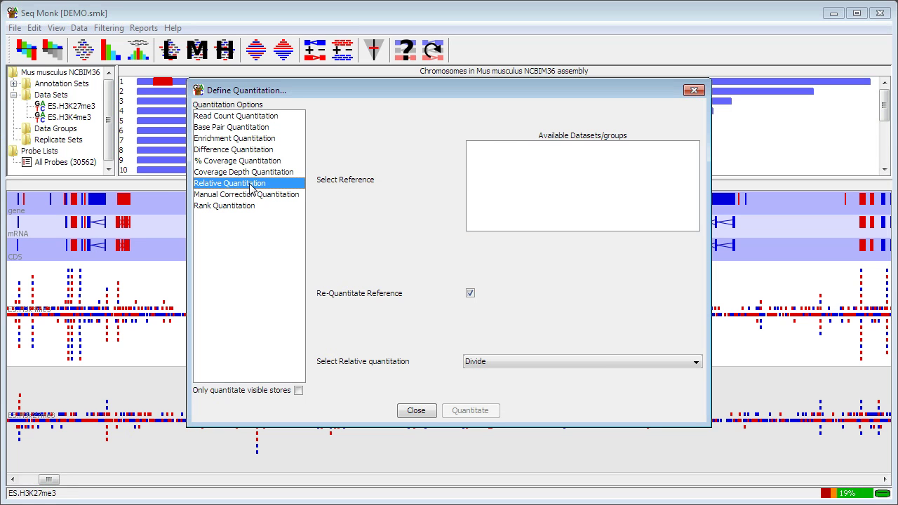
pyautogui.click(251, 197)
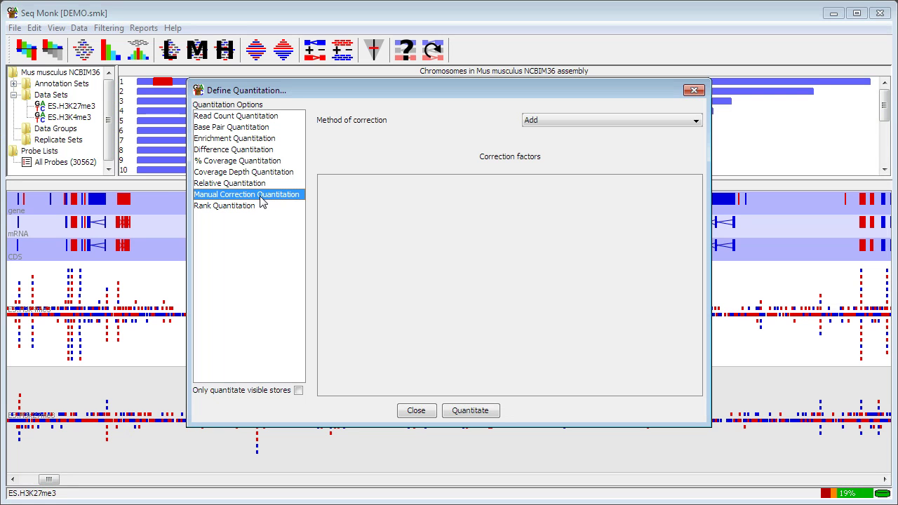
pyautogui.click(249, 211)
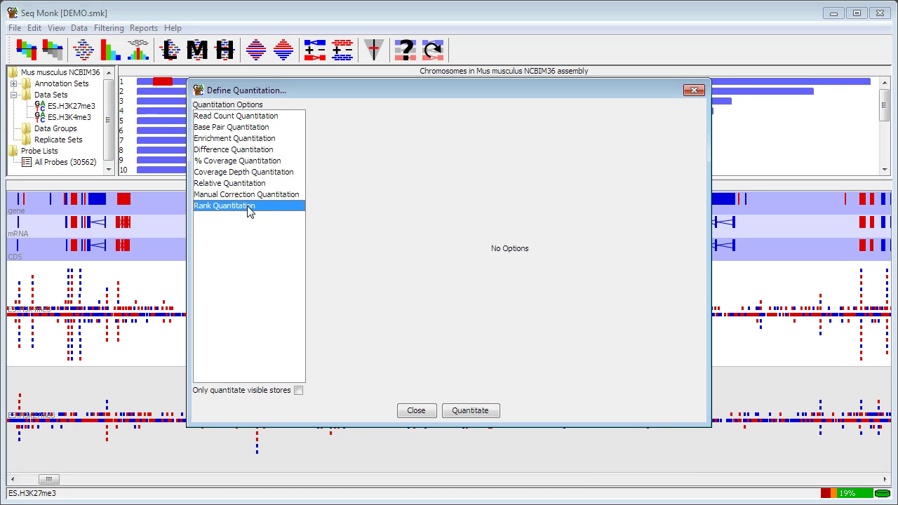
pyautogui.click(273, 118)
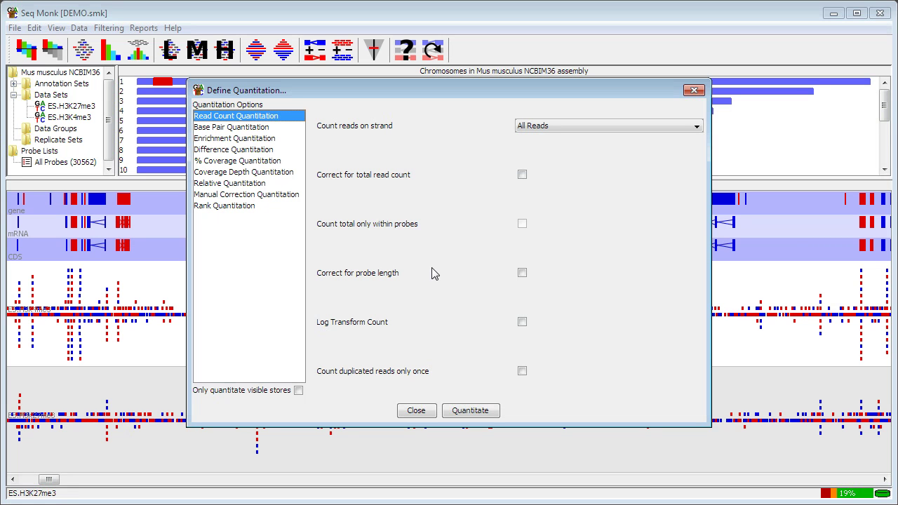
# Quantitate read counts with log transform, duplicates counted once, and total read count correction.
pyautogui.click(522, 323)
pyautogui.click(523, 372)
pyautogui.click(523, 177)
pyautogui.click(470, 410)
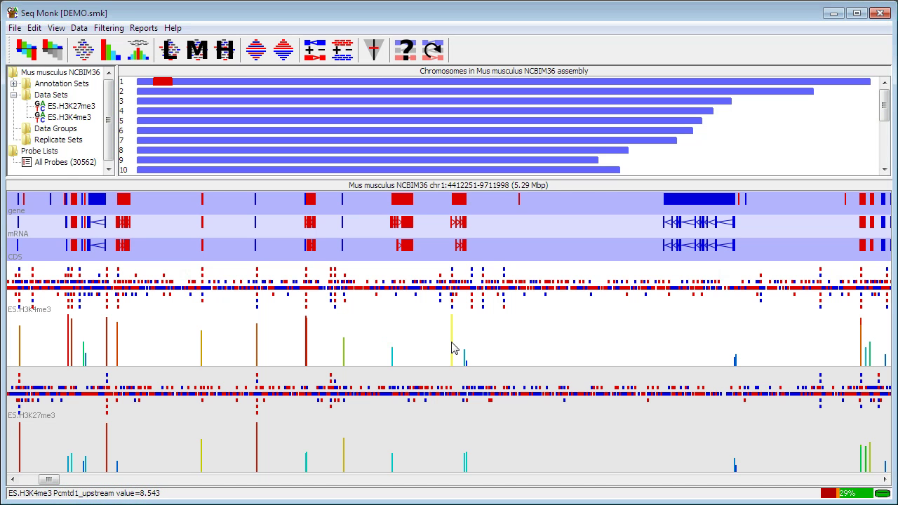
# Cycle tracks through reads-only, quantitation-only and combined display, then right-click the ES.H3K4me3 data set.
pyautogui.click(84, 52)
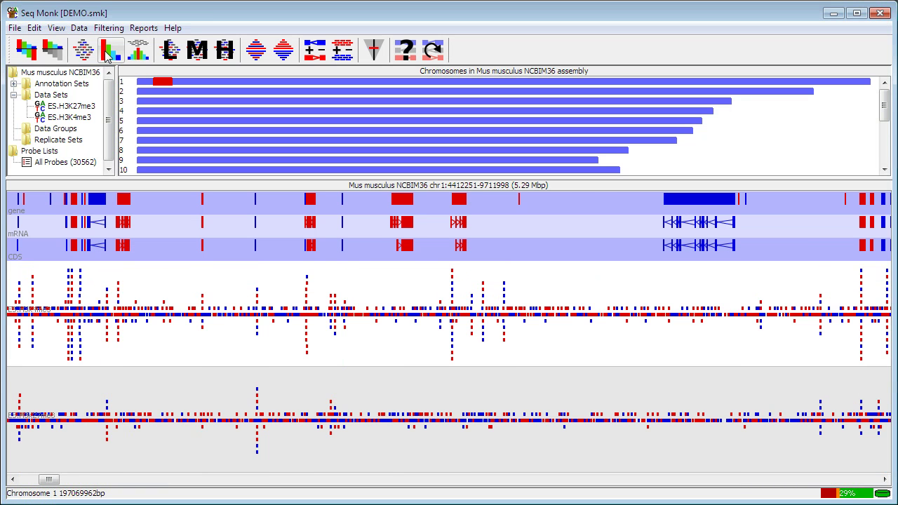
pyautogui.click(110, 57)
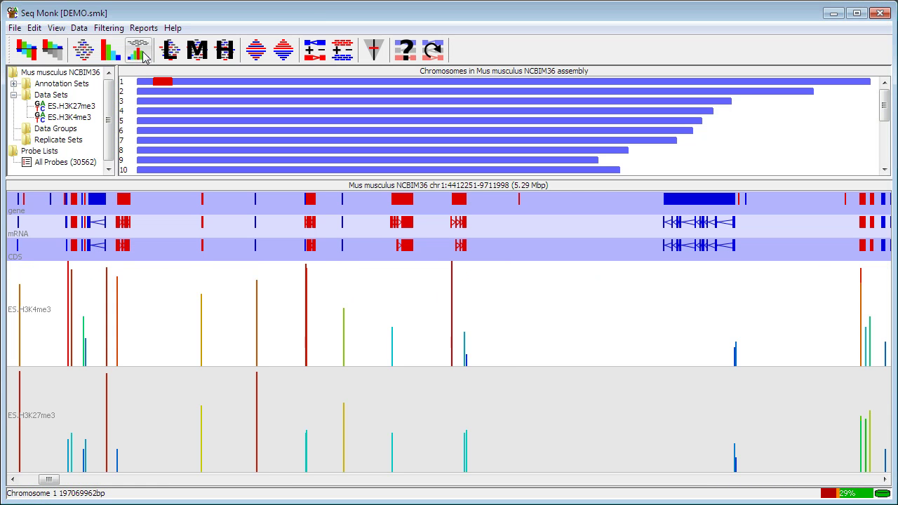
pyautogui.click(143, 58)
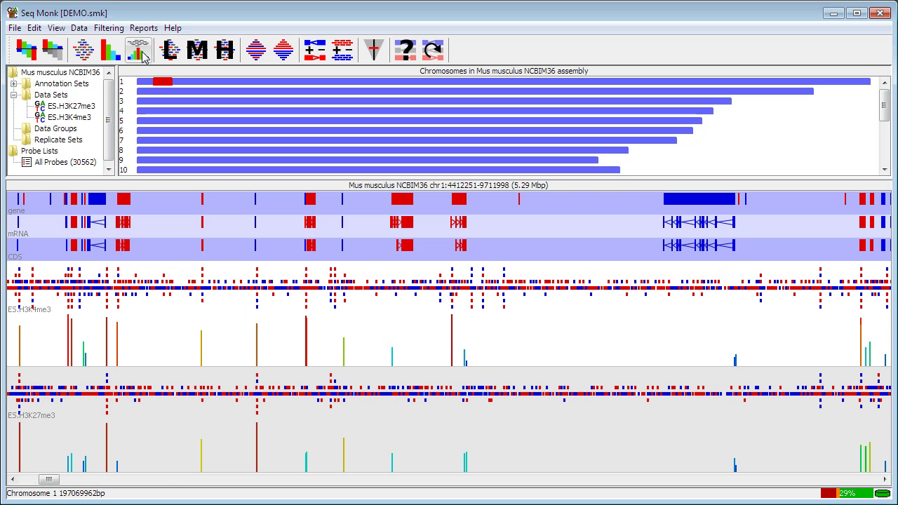
pyautogui.click(69, 118)
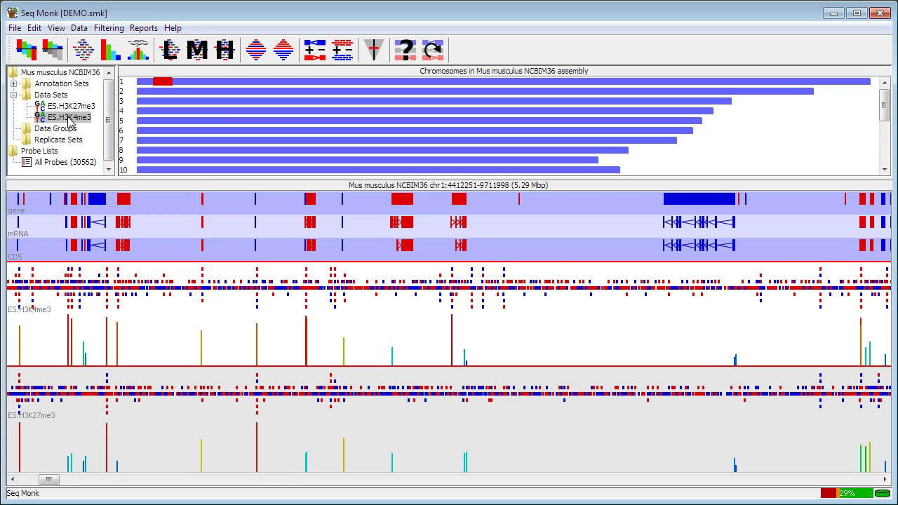
pyautogui.rightClick(69, 118)
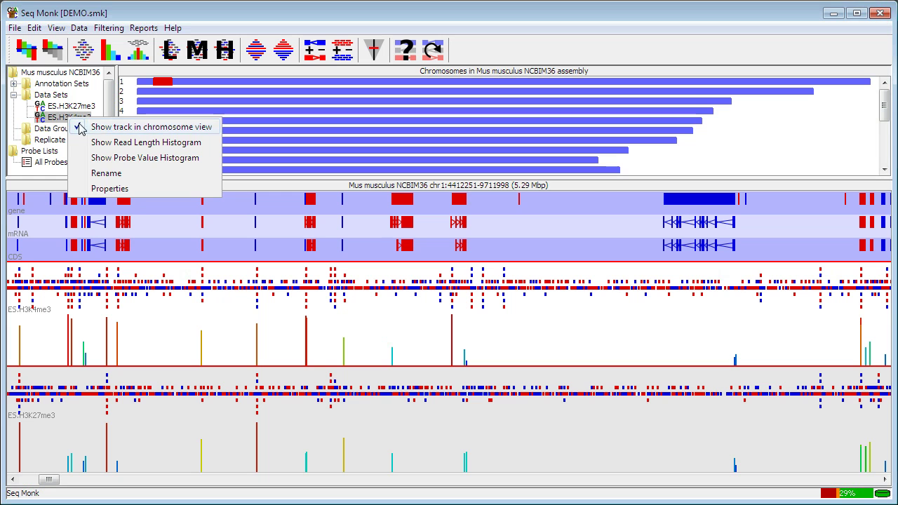
# Plot the ES.H3K4me3 probe value histogram, change its number of divisions, and close it.
pyautogui.click(146, 166)
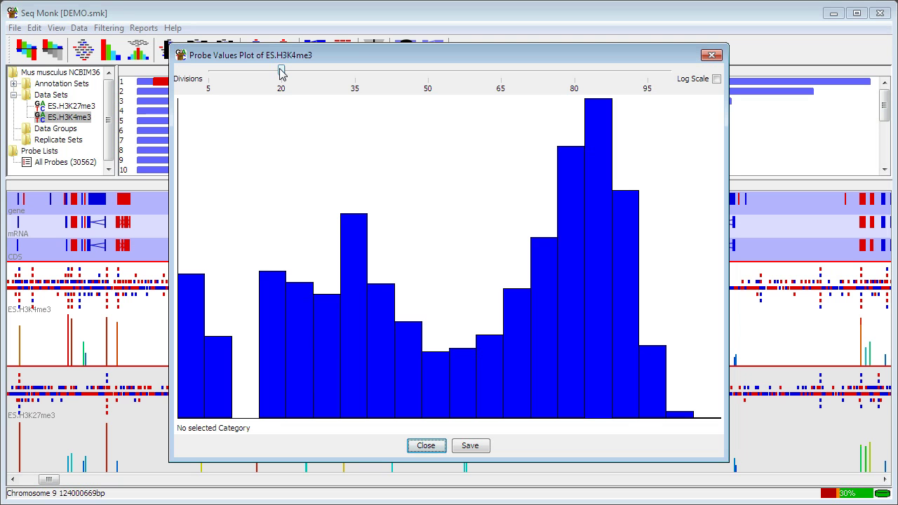
pyautogui.moveTo(282, 73); pyautogui.dragTo(241, 75)
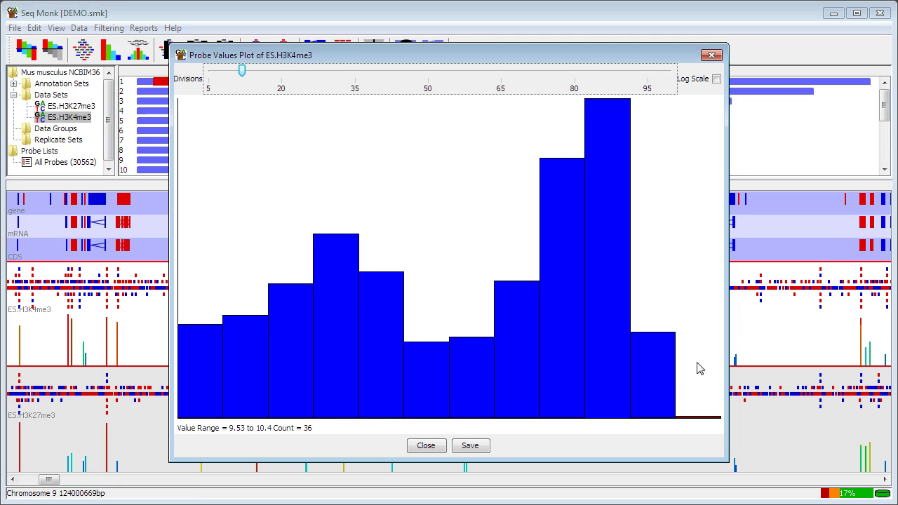
pyautogui.click(426, 446)
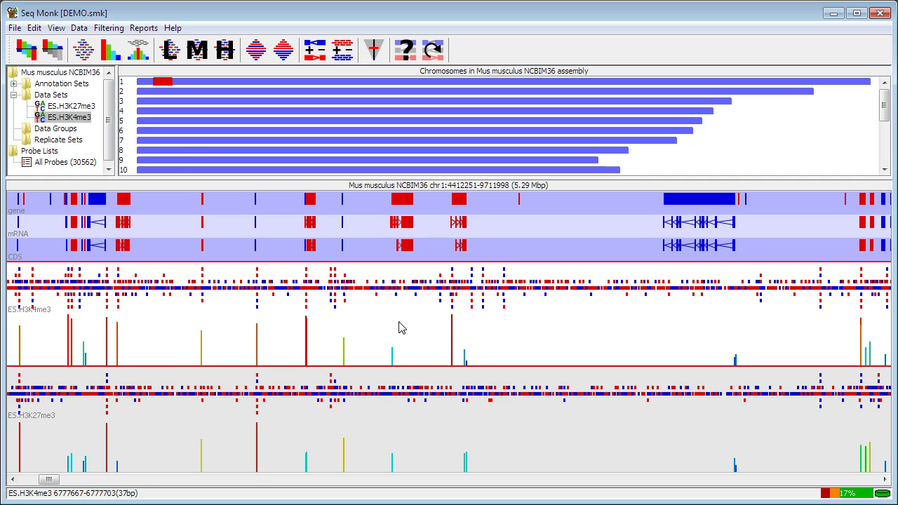
pyautogui.click(59, 30)
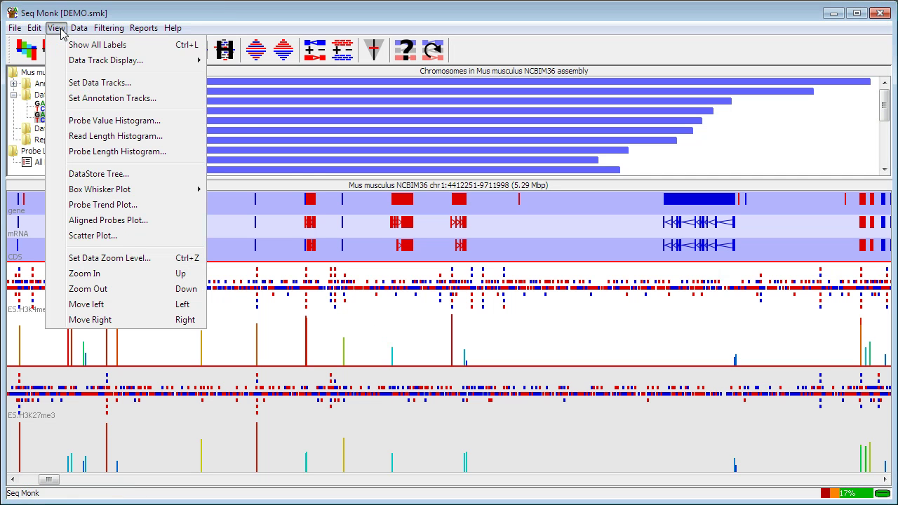
pyautogui.moveTo(95, 196)
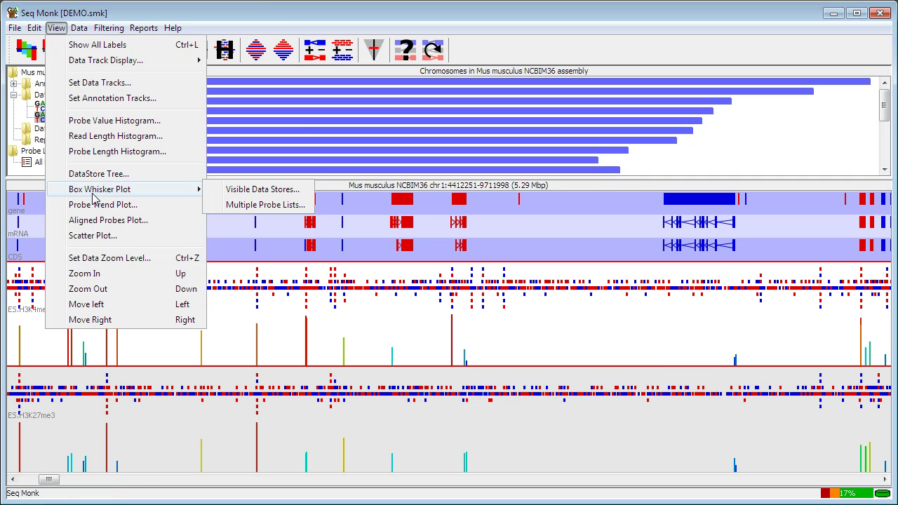
pyautogui.click(282, 193)
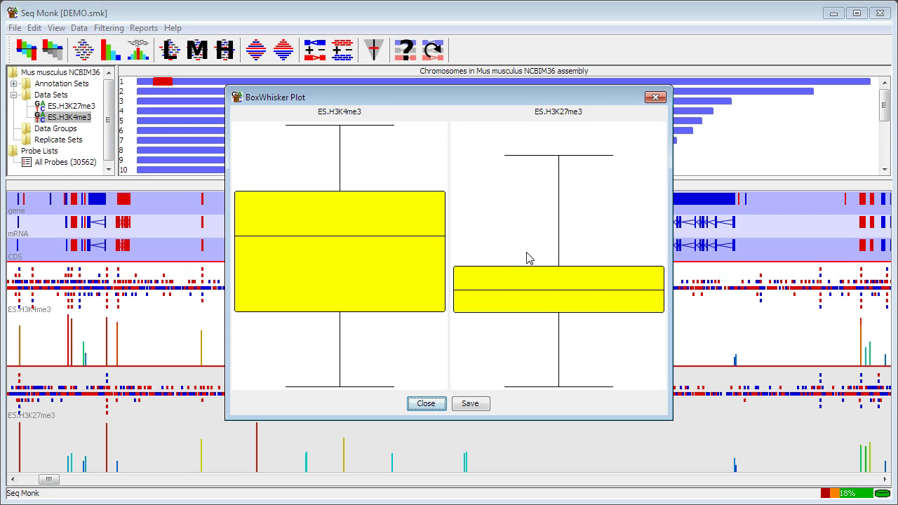
pyautogui.click(426, 404)
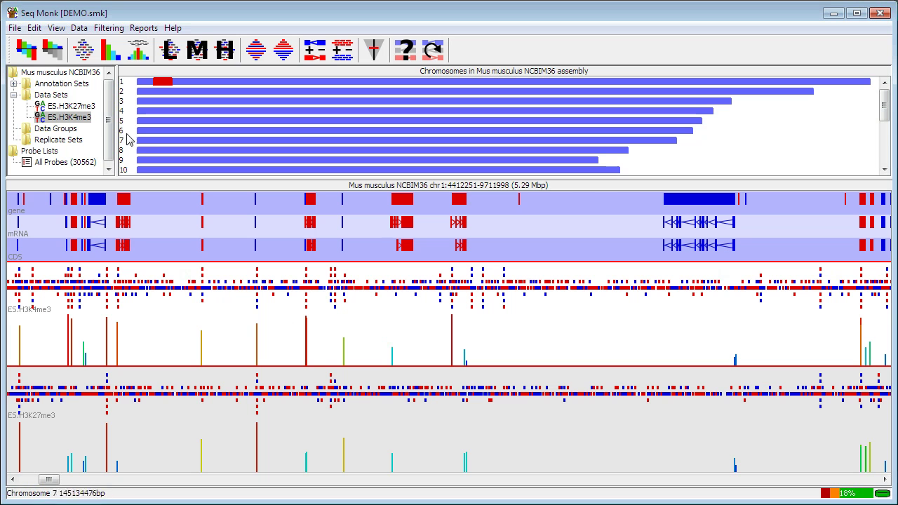
# Scatter-plot ES.H3K27me3 against ES.H3K4me3 with larger points and select the upper-left probes.
pyautogui.click(60, 33)
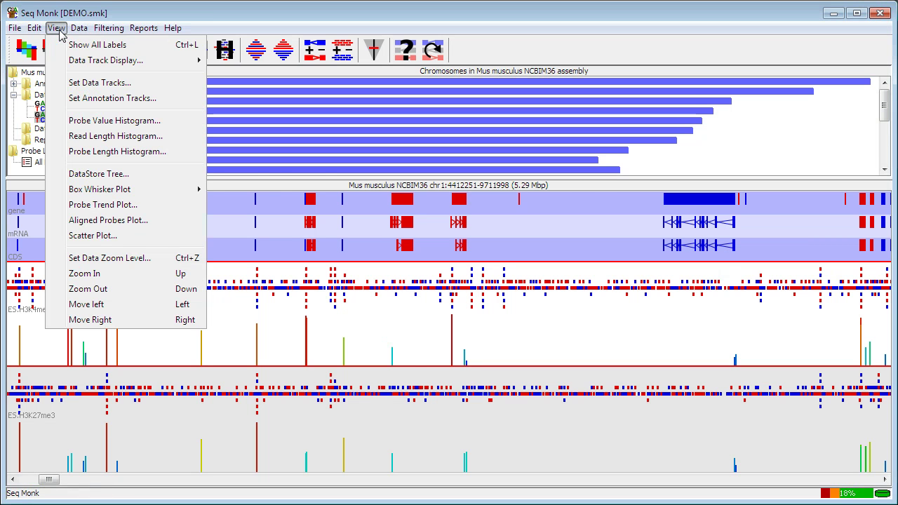
pyautogui.click(95, 237)
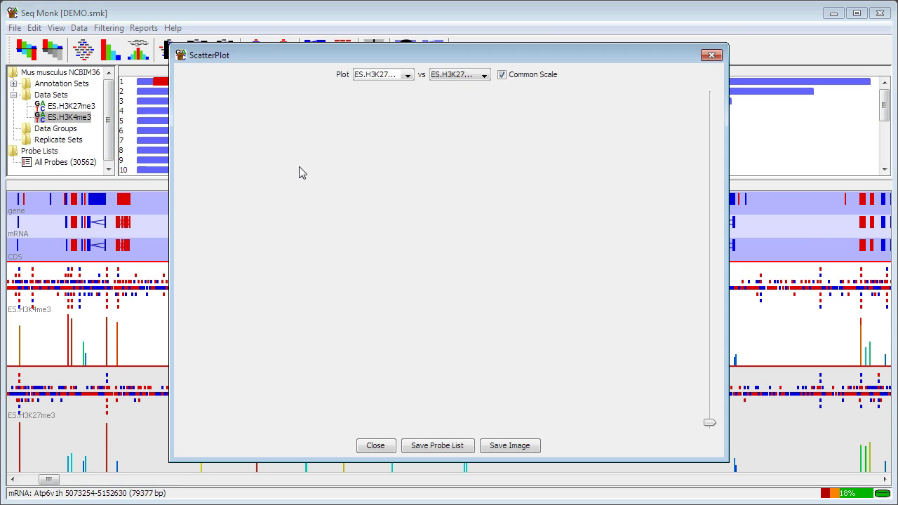
pyautogui.click(453, 75)
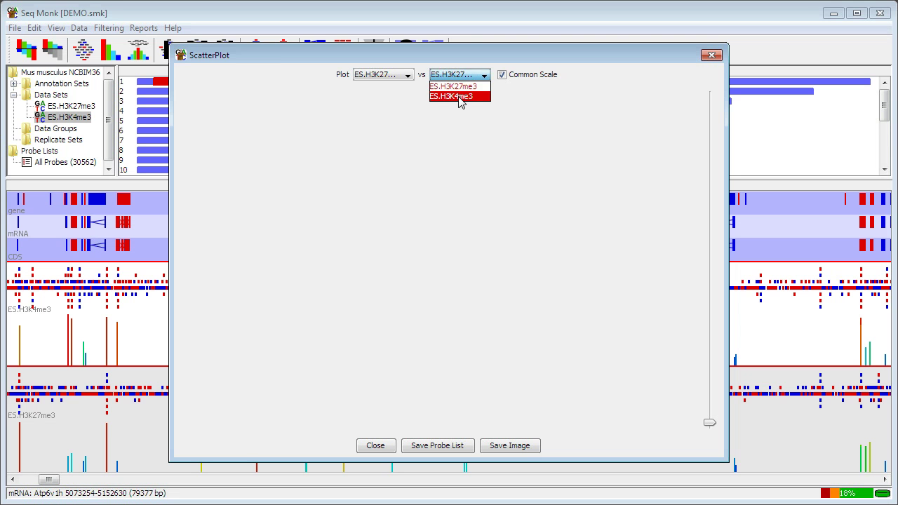
pyautogui.click(459, 97)
pyautogui.moveTo(710, 425); pyautogui.dragTo(715, 387)
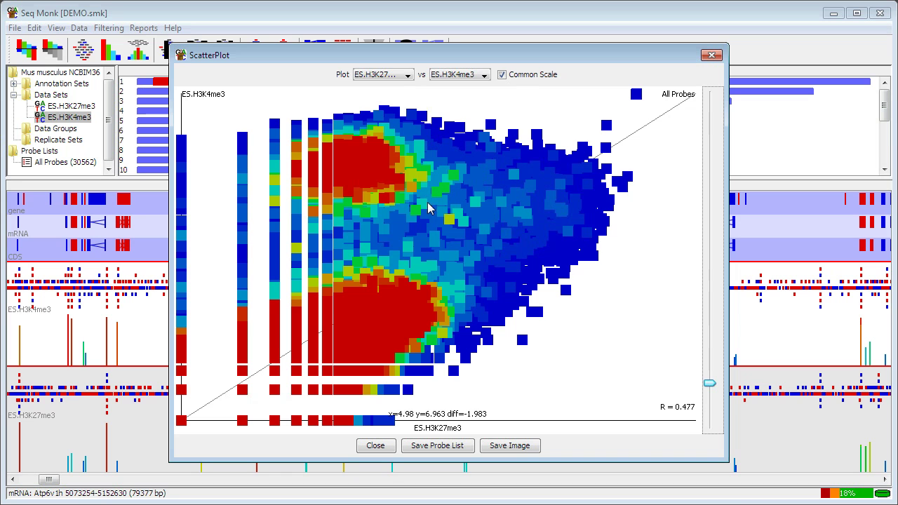
pyautogui.moveTo(433, 213); pyautogui.dragTo(223, 102)
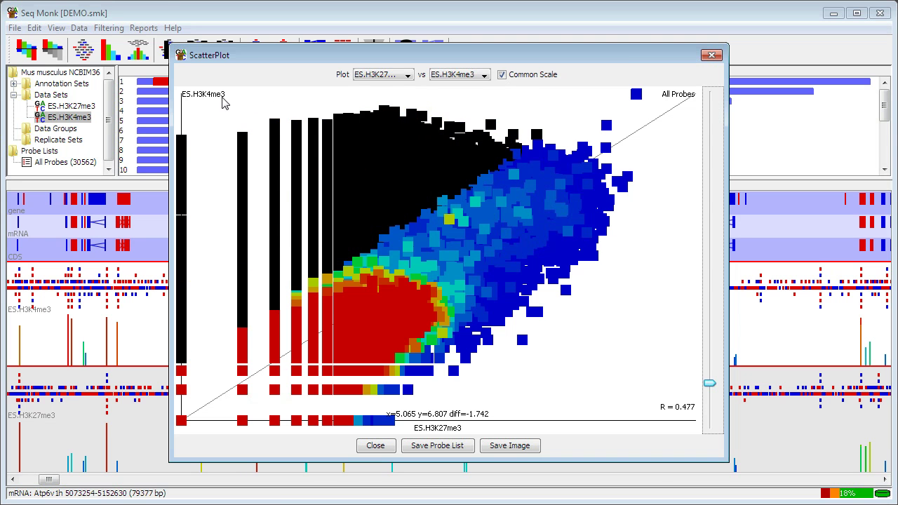
# Save the selected probes as the list 'Enriched in K4 only' and close the scatter plot.
pyautogui.click(441, 446)
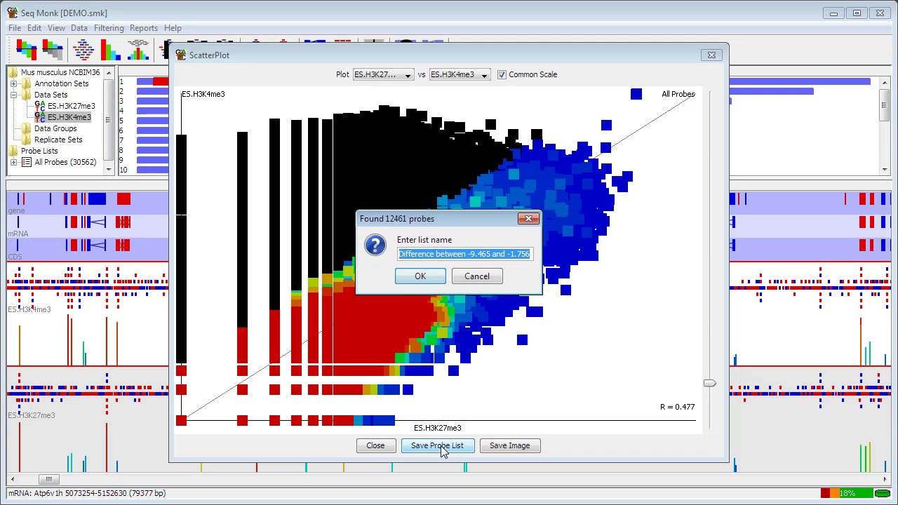
pyautogui.write('Enric')
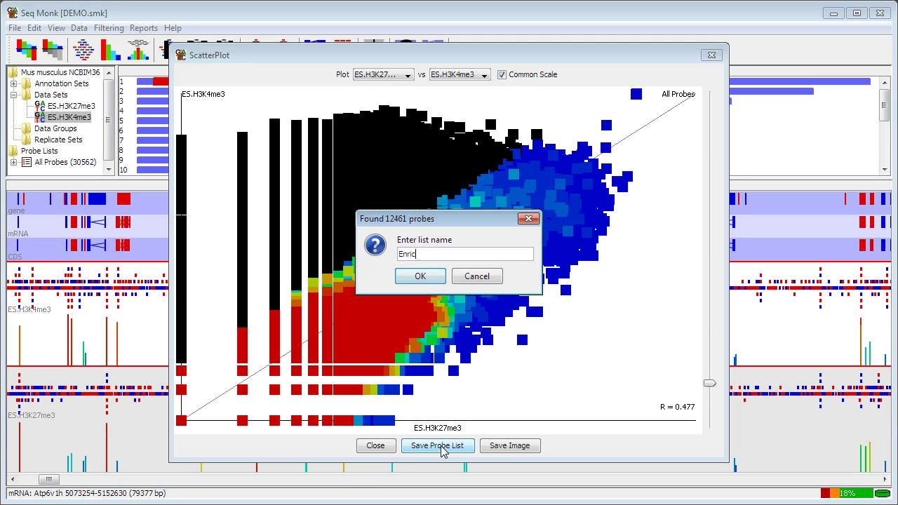
pyautogui.write('hed in K4 only')
pyautogui.click(425, 277)
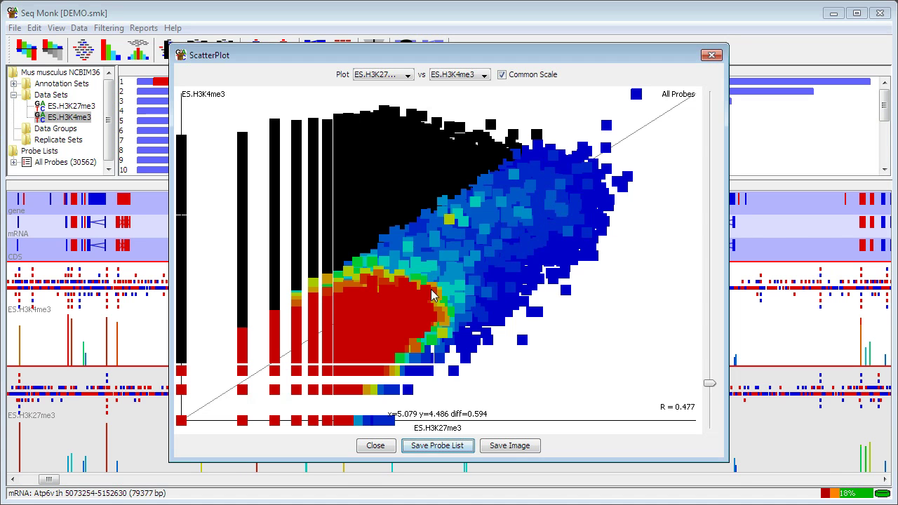
pyautogui.click(375, 447)
# Expand All Probes, enlarge the tree panels, preview Enriched in K4 only, then reselect All Probes.
pyautogui.click(13, 162)
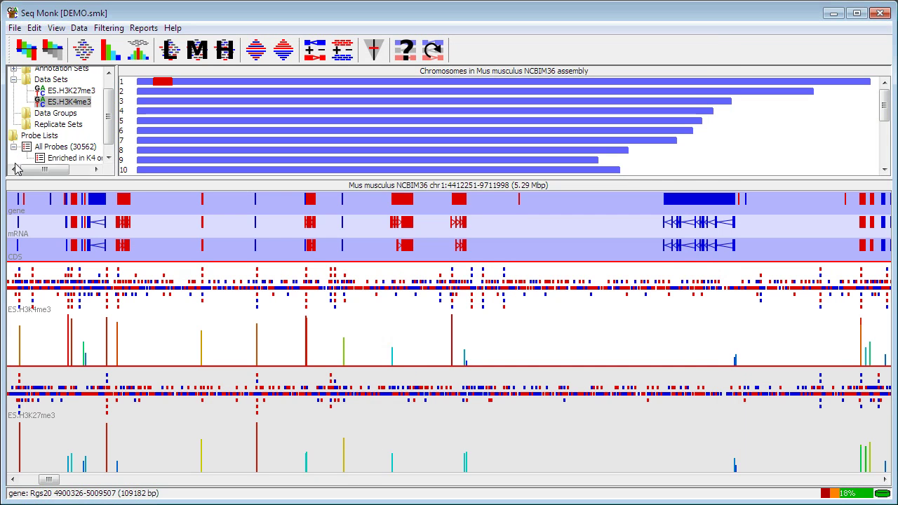
pyautogui.moveTo(149, 179); pyautogui.dragTo(159, 216)
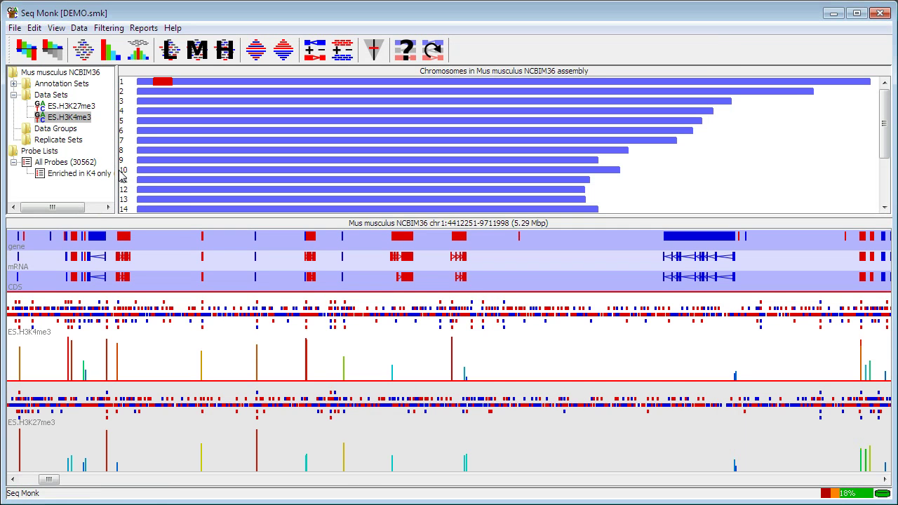
pyautogui.moveTo(116, 177); pyautogui.dragTo(156, 177)
pyautogui.click(95, 175)
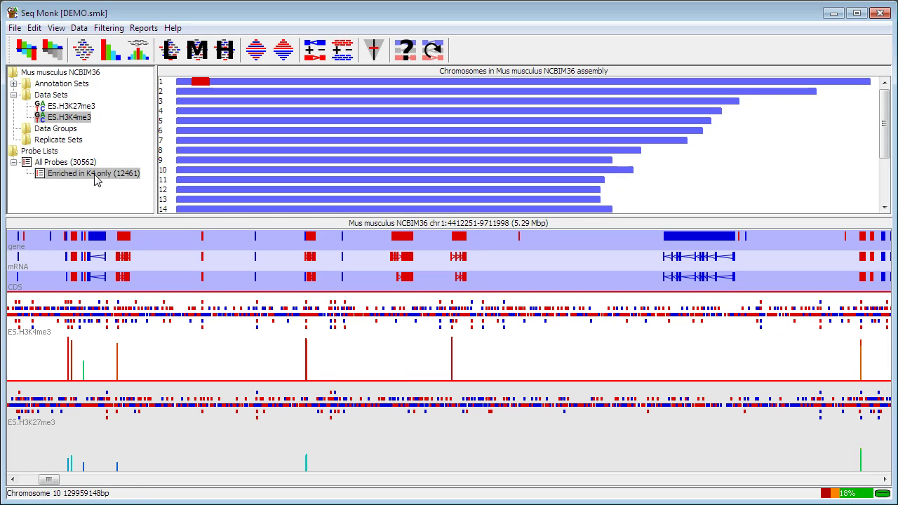
pyautogui.click(73, 163)
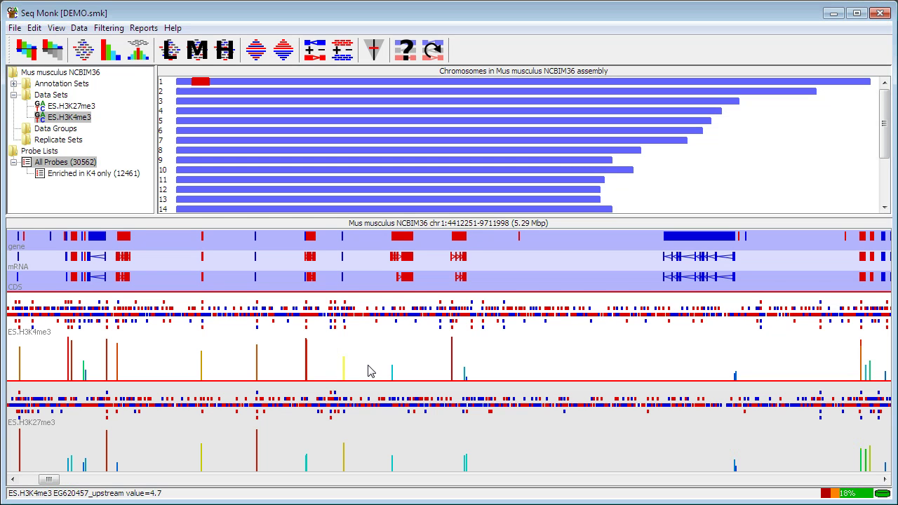
# Create a probe trend plot with duplicate reads removed and per-store scaling, smooth it, then close it.
pyautogui.click(56, 28)
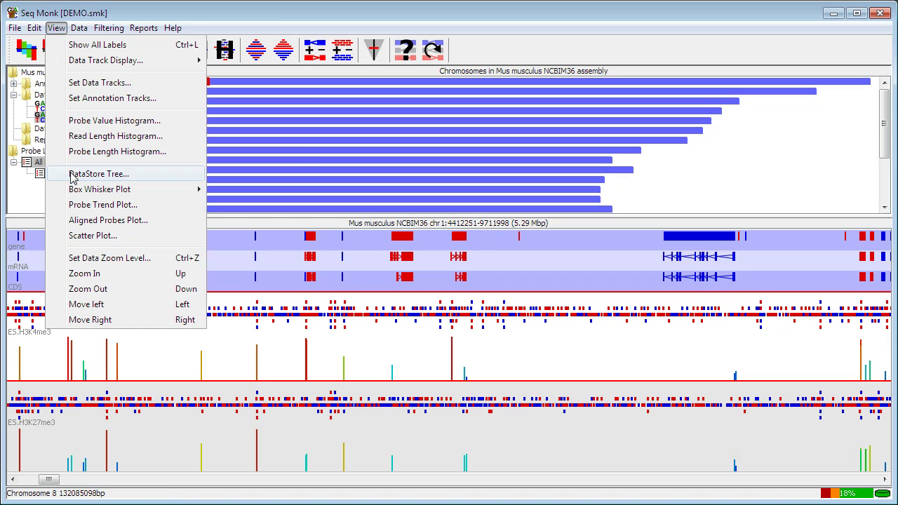
pyautogui.click(88, 204)
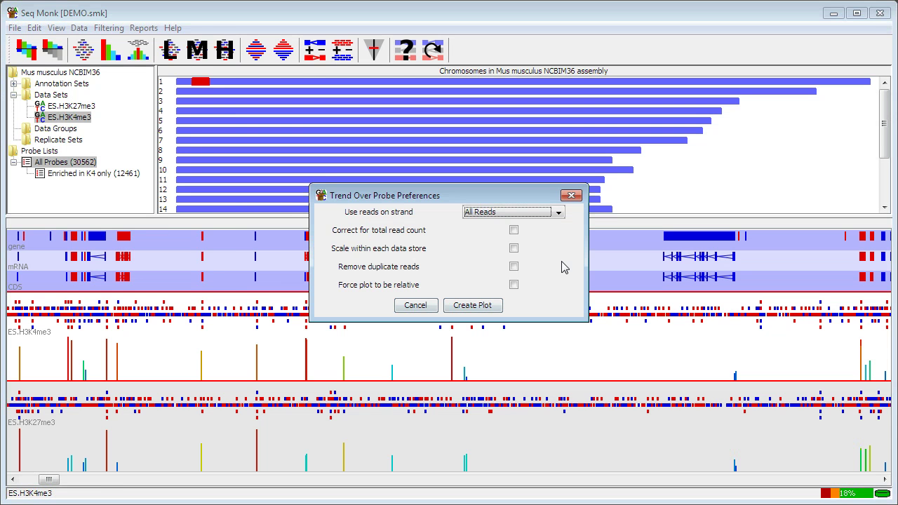
pyautogui.click(514, 267)
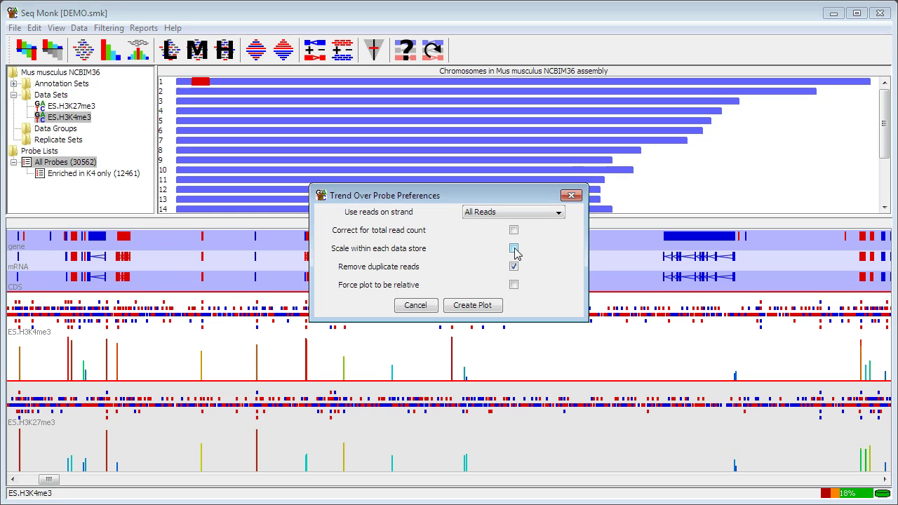
pyautogui.click(514, 249)
pyautogui.click(469, 309)
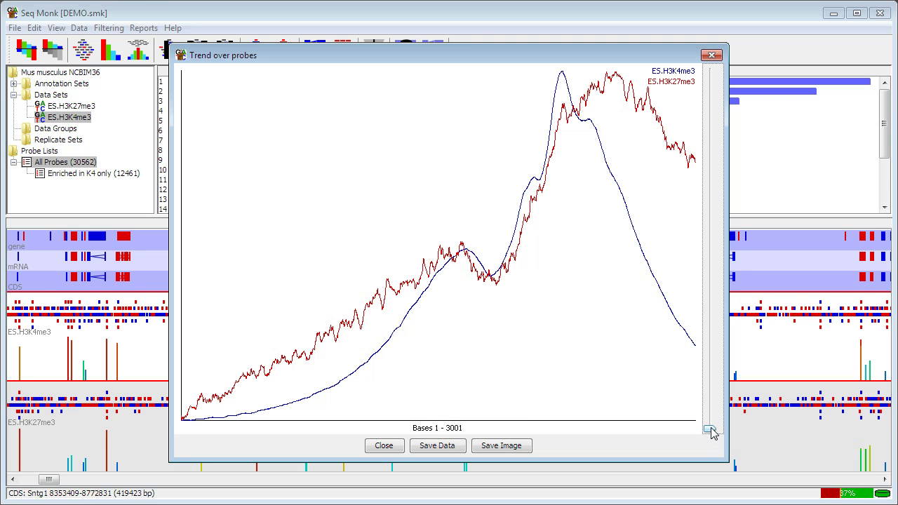
pyautogui.moveTo(713, 430); pyautogui.dragTo(710, 396)
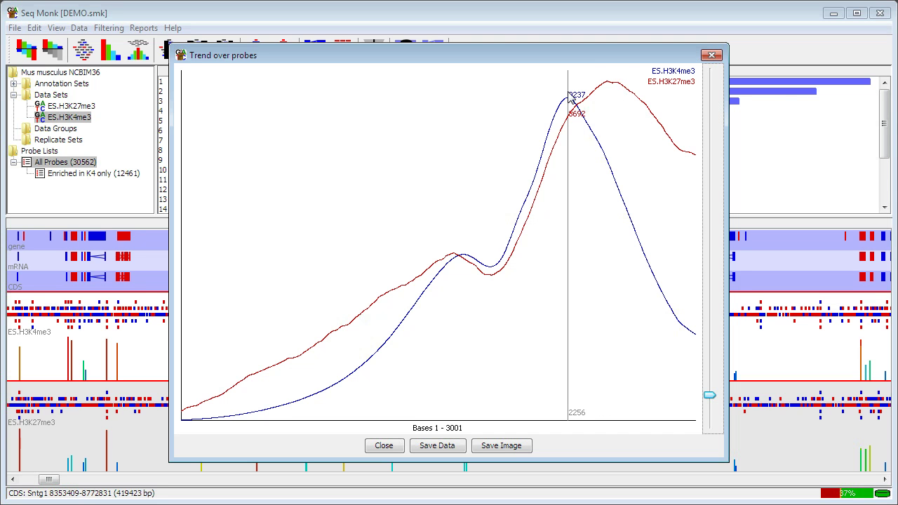
pyautogui.click(385, 446)
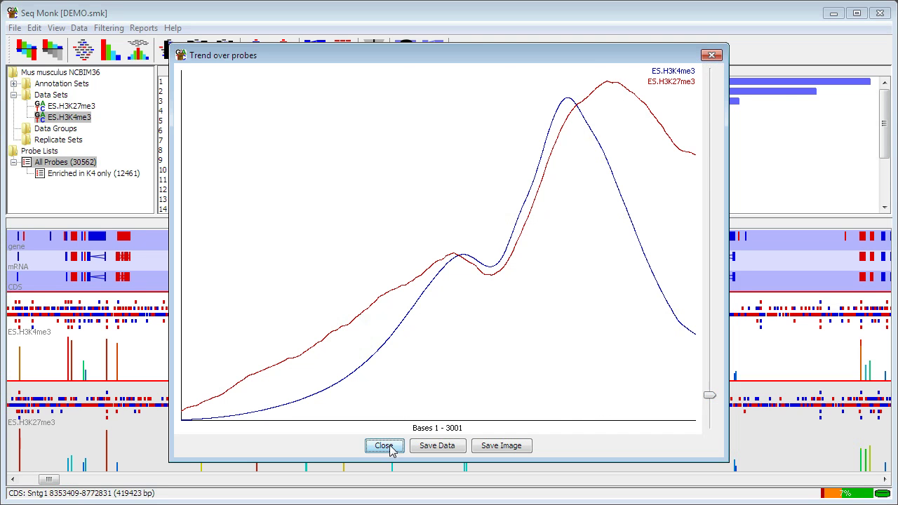
# Create an aligned probes plot for the Enriched in K4 only list, accepting the first-1000-probes limit.
pyautogui.click(105, 174)
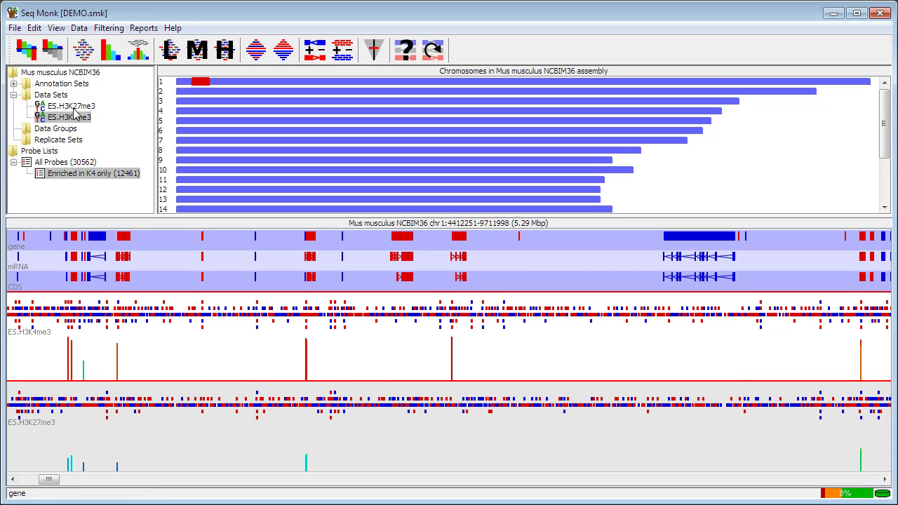
pyautogui.click(57, 30)
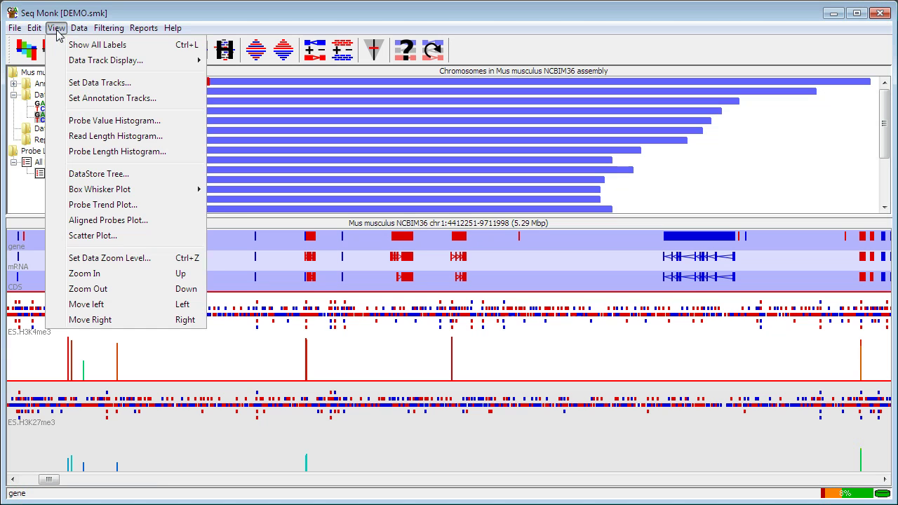
pyautogui.click(115, 221)
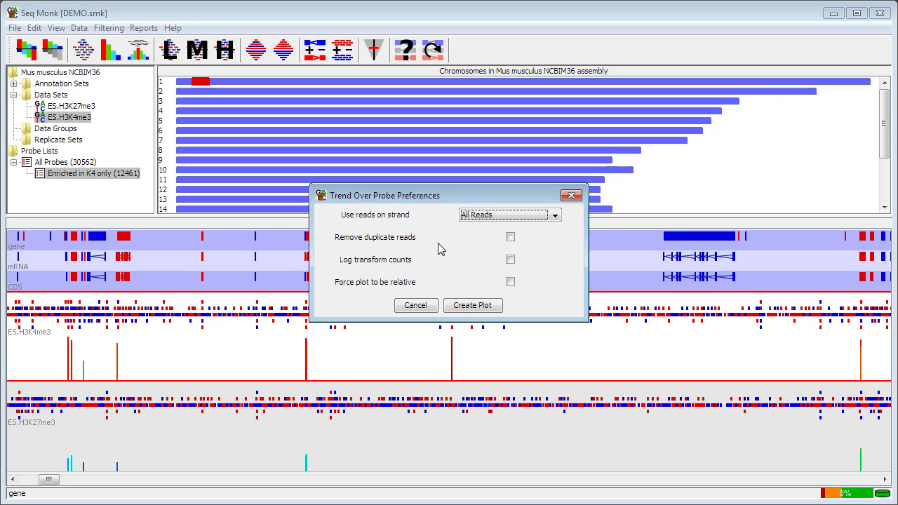
pyautogui.click(486, 312)
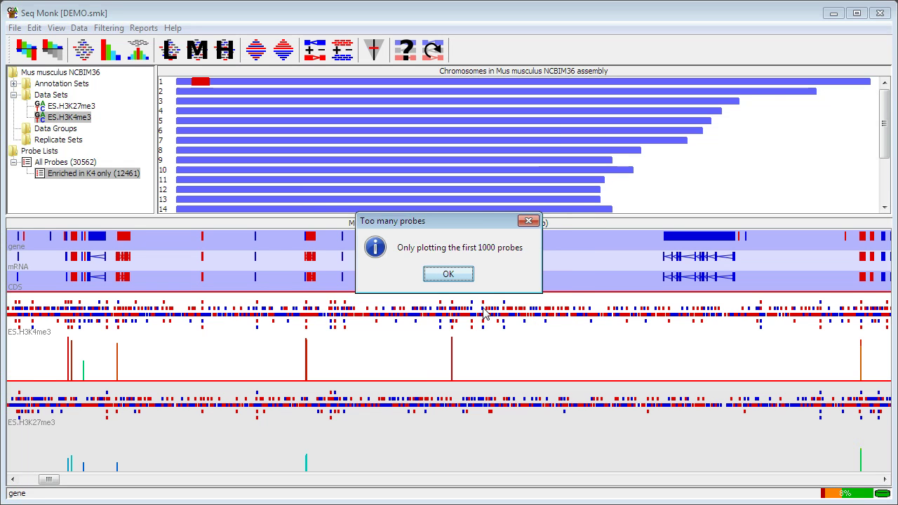
pyautogui.click(456, 278)
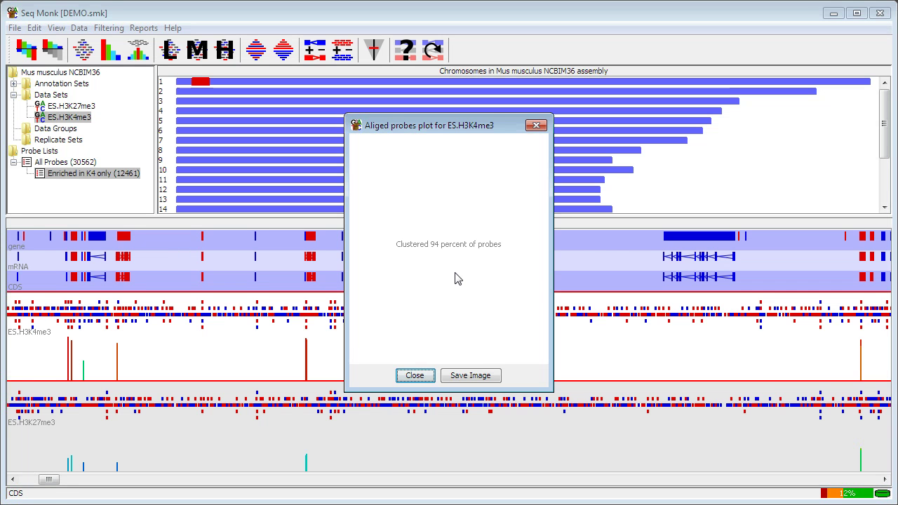
# Resize and reposition the aligned probes plot window to enlarge it.
pyautogui.moveTo(552, 390); pyautogui.dragTo(531, 471)
pyautogui.moveTo(456, 127); pyautogui.dragTo(448, 79)
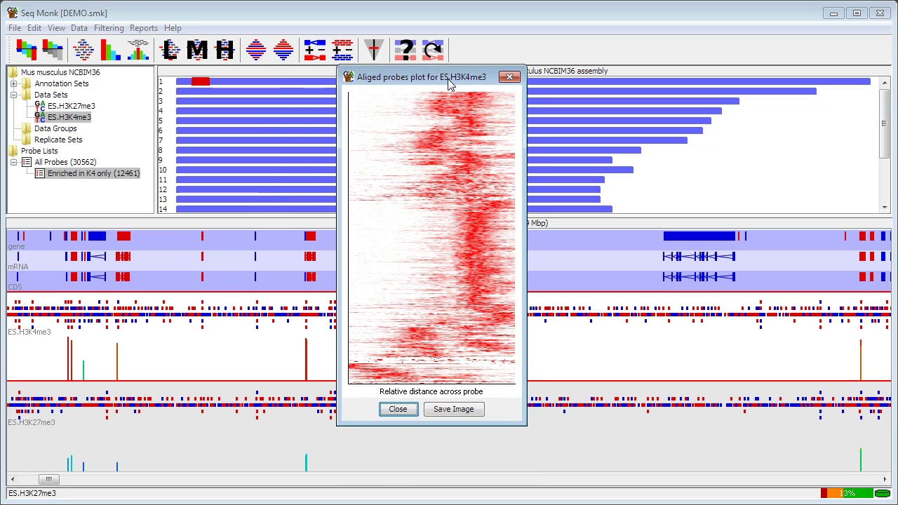
pyautogui.moveTo(525, 424); pyautogui.dragTo(536, 460)
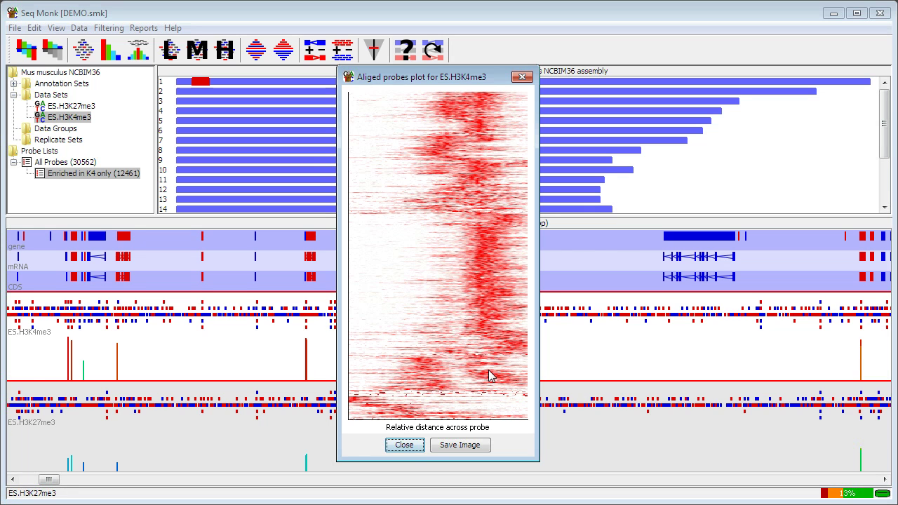
pyautogui.click(405, 446)
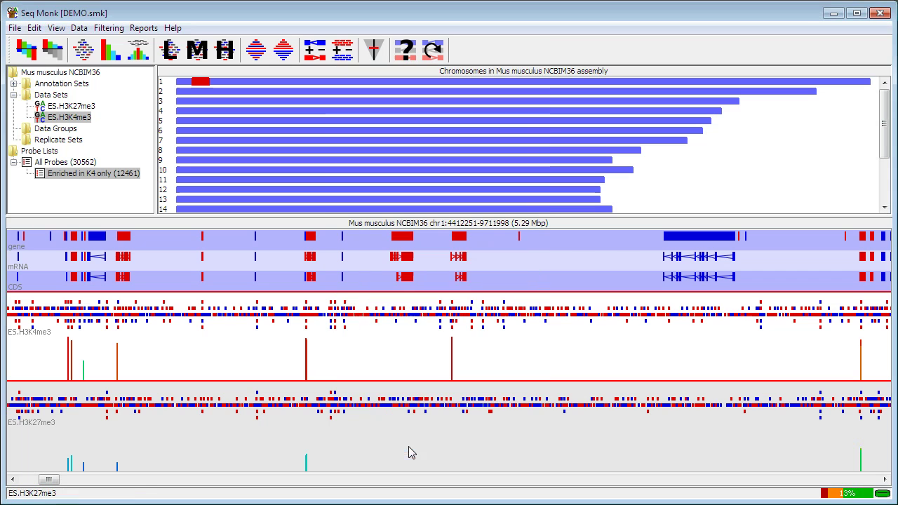